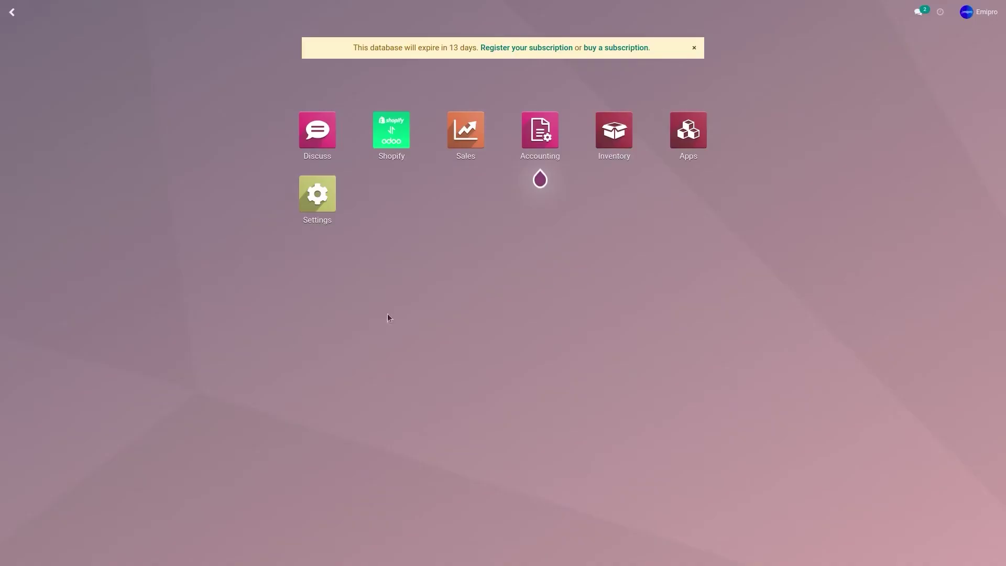
- From the Shopify dashboard, start a new operation and choose Import Shipped Orders
click(389, 148)
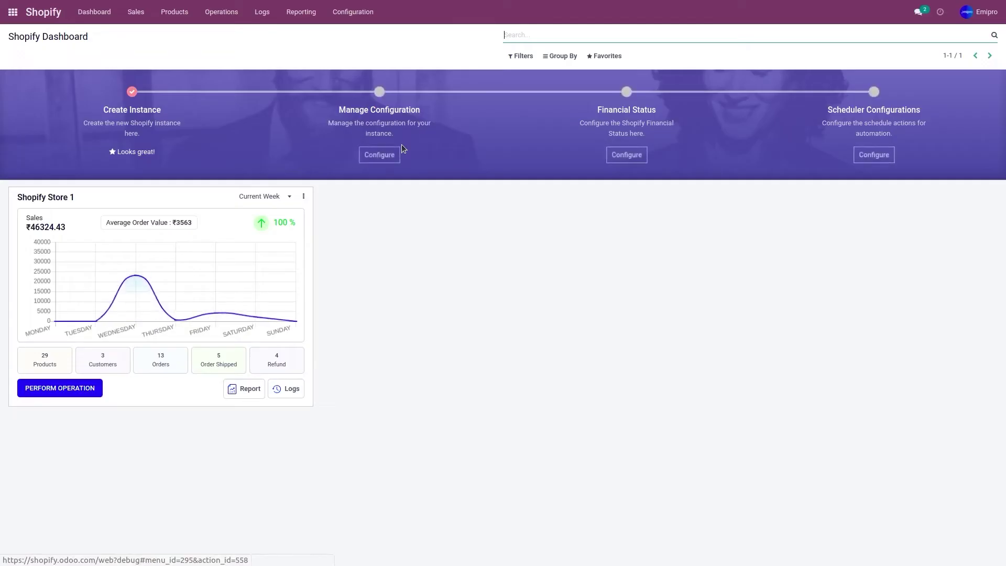
click(95, 388)
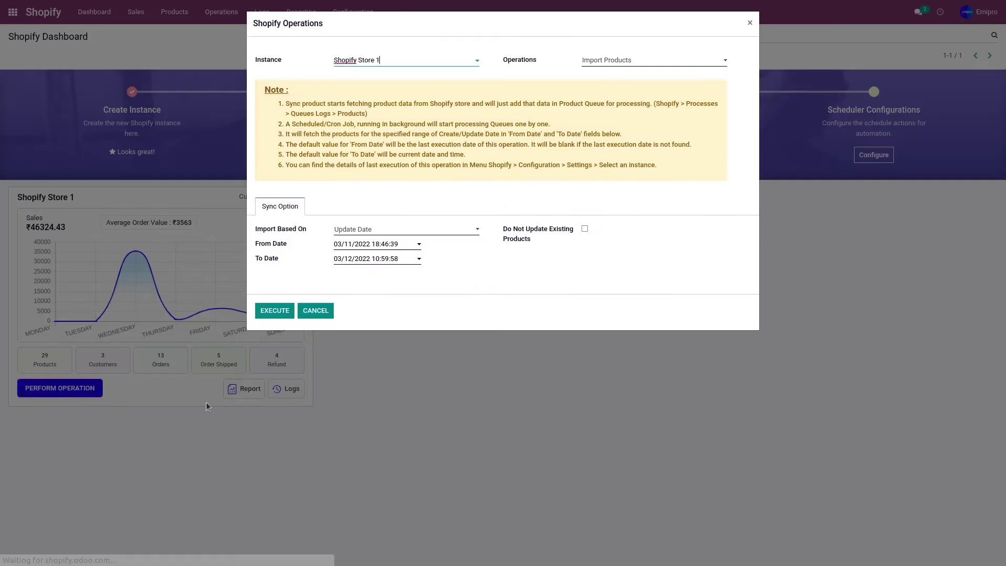
click(592, 64)
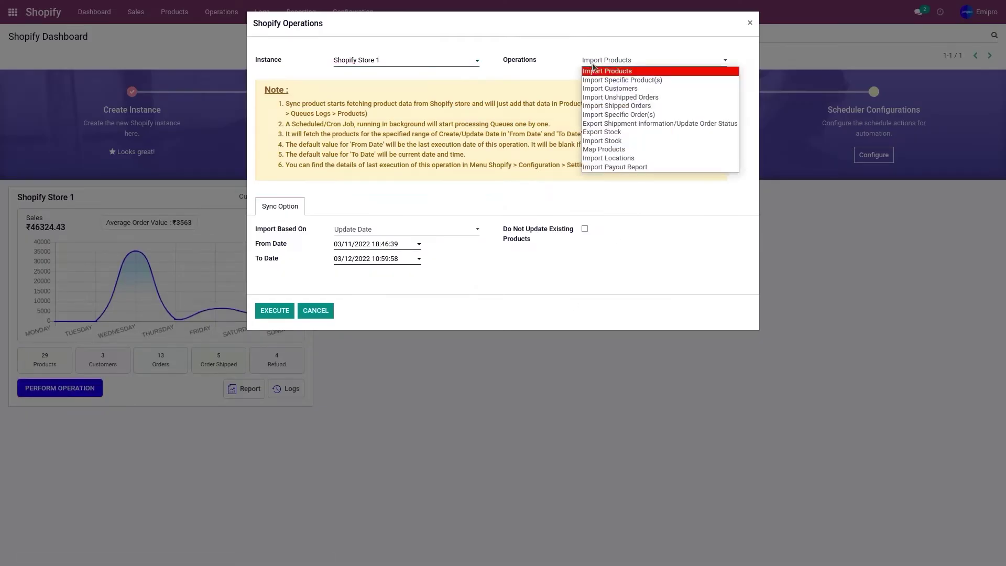
click(617, 106)
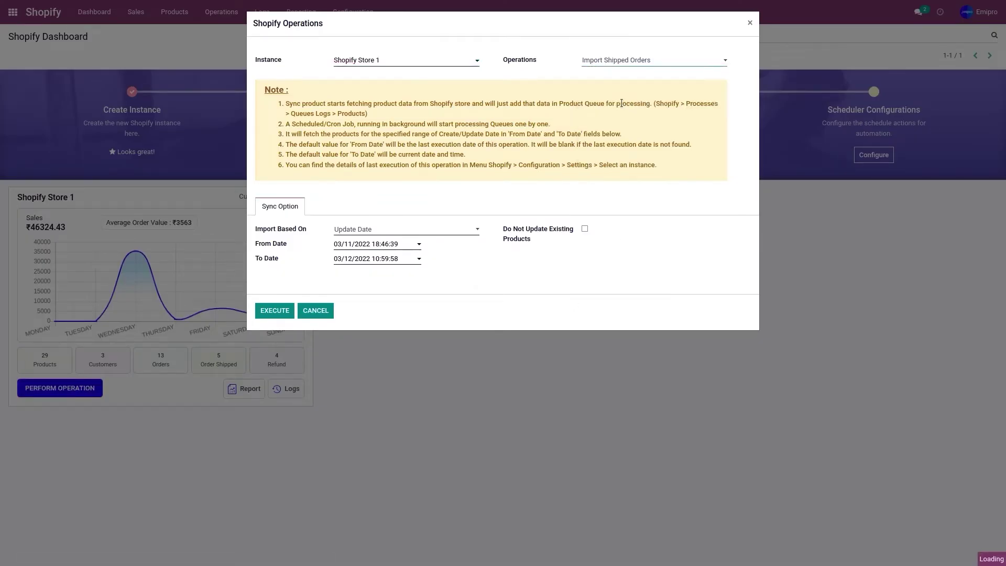
- Set From Date to 03/01/2022 and execute the shipped order import
click(351, 238)
click(394, 292)
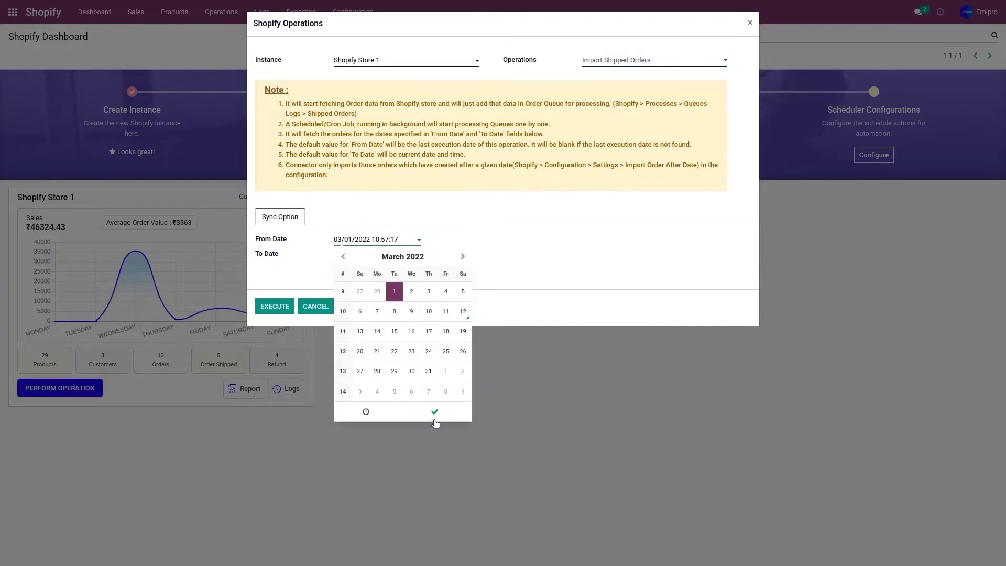
click(434, 419)
click(266, 306)
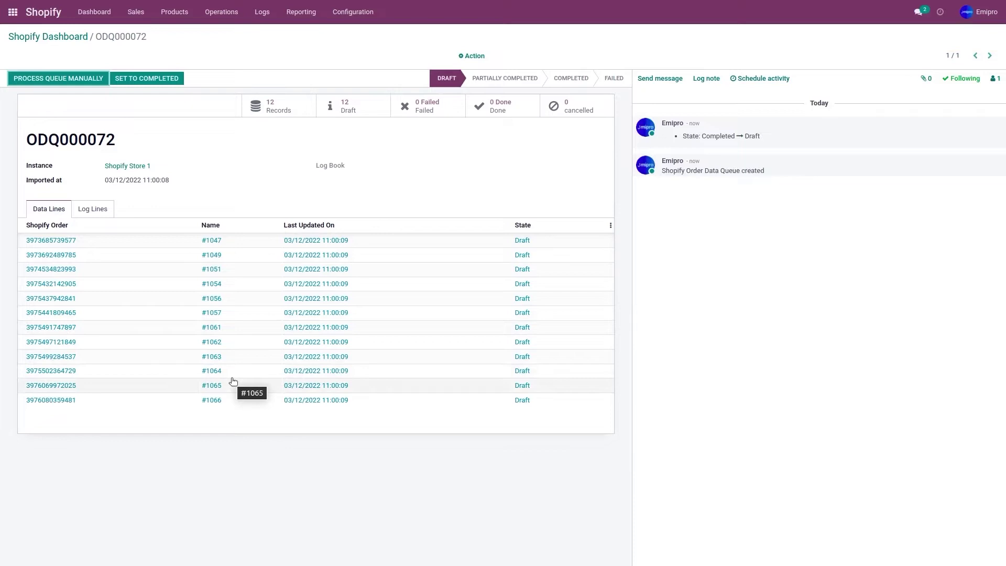
- Manually process queue ODQ000072 so its 12 orders become Done
click(44, 82)
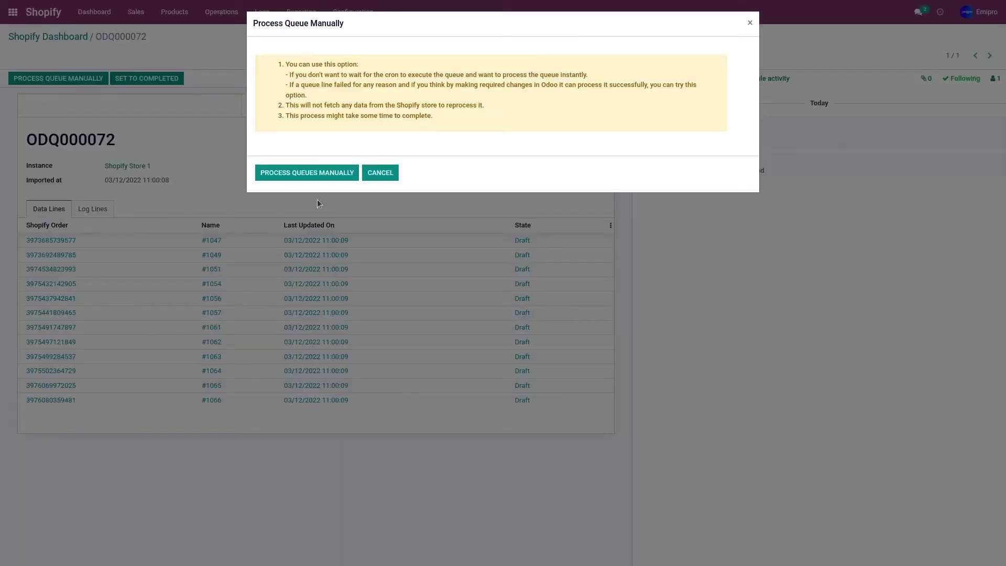
click(319, 176)
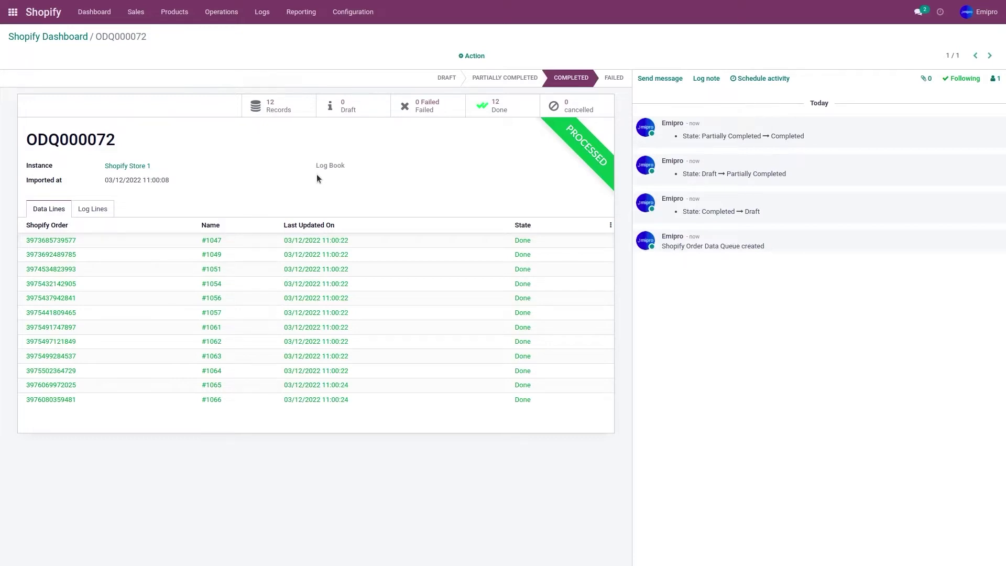
- Open Sales > Orders and compare the 14 imported orders with the Shopify admin order list
click(142, 22)
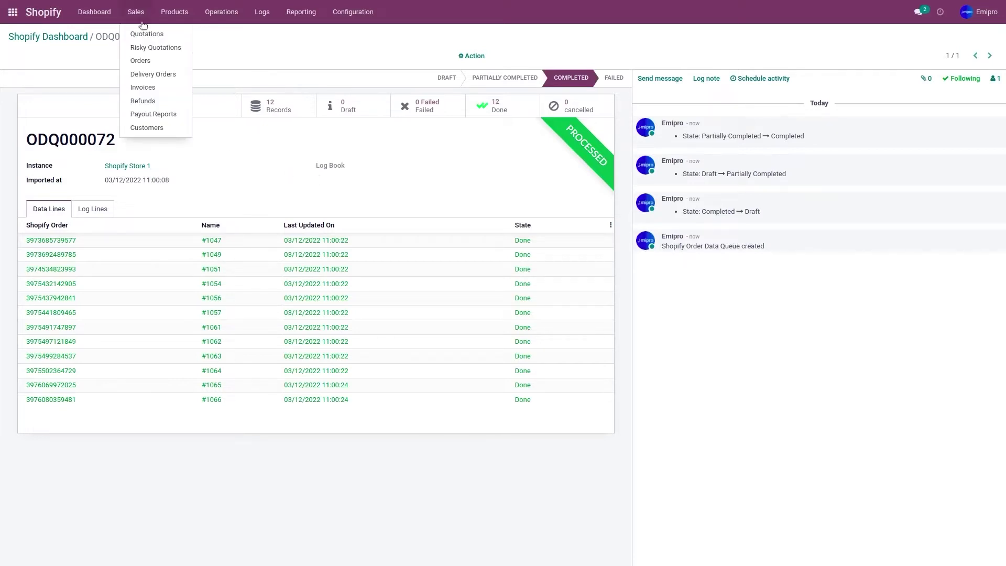
click(147, 59)
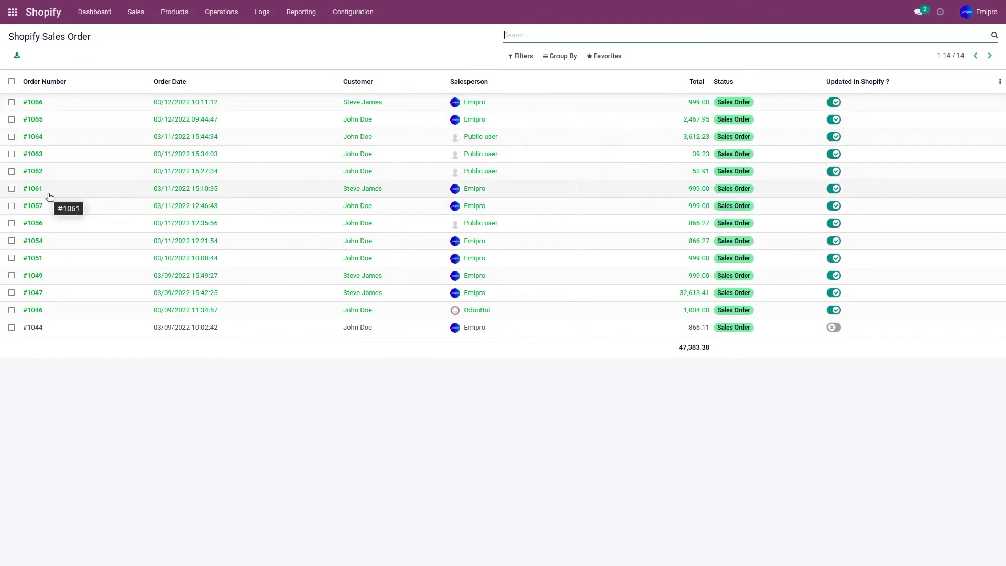
key(ctrl+Tab)
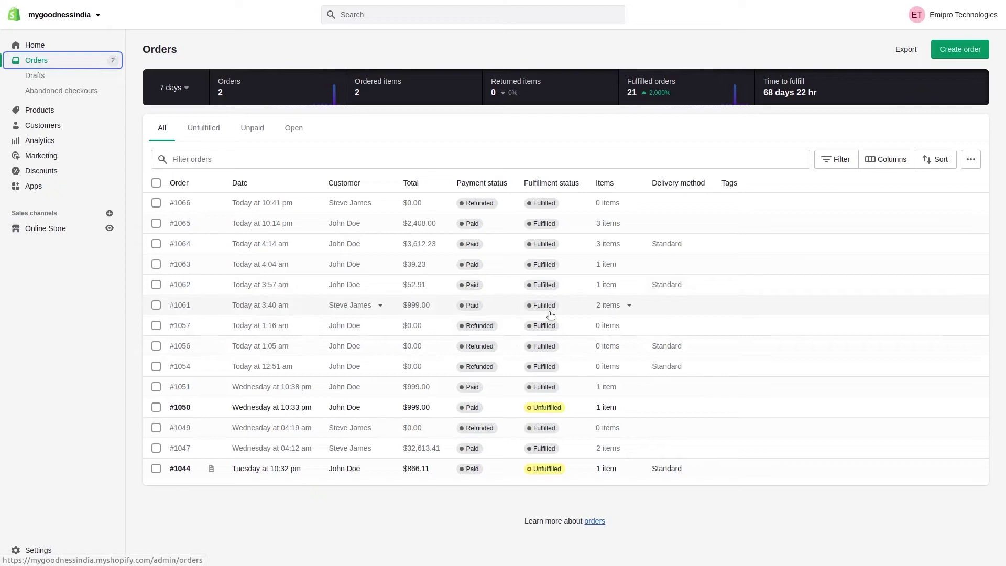
key(ctrl+Tab)
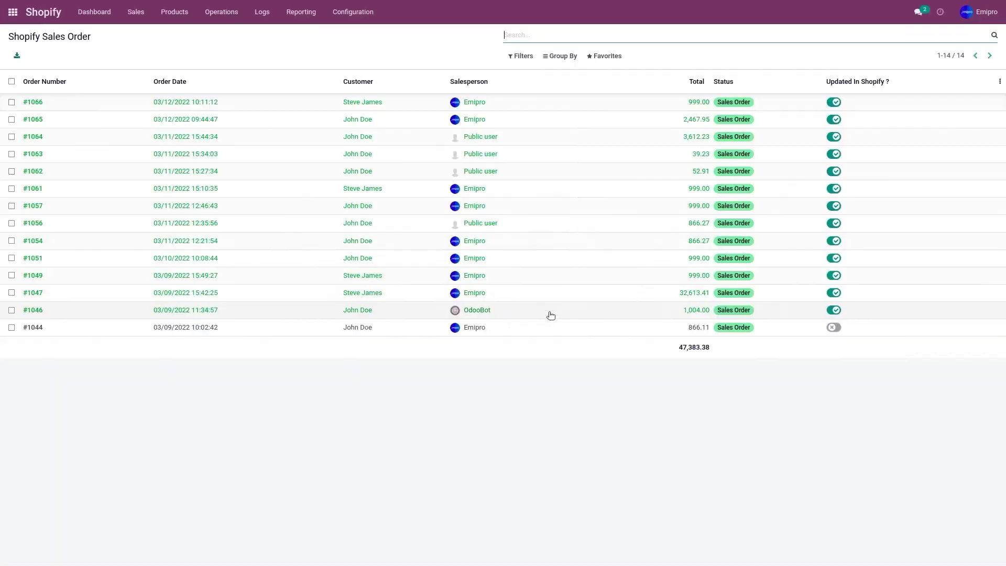
click(45, 190)
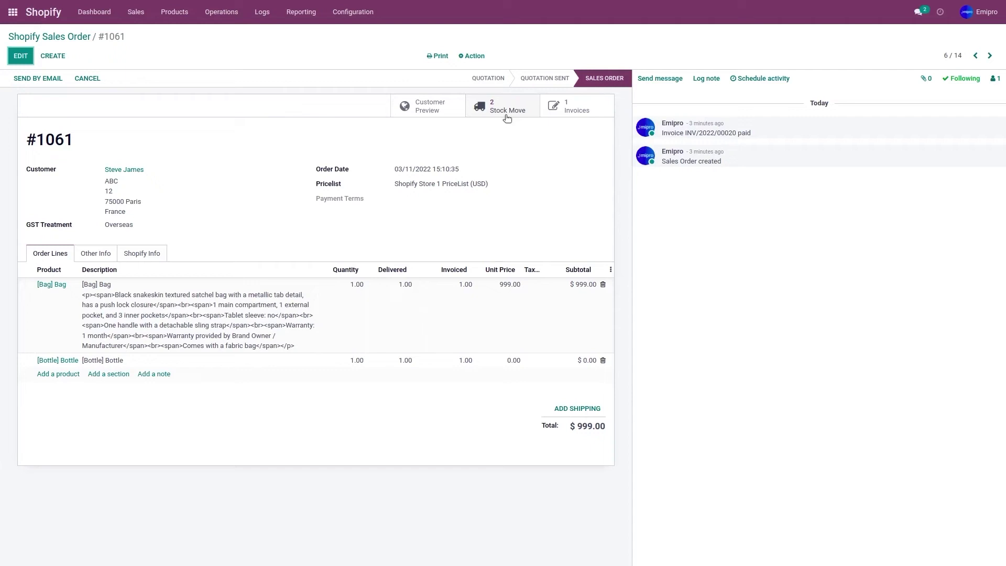
click(53, 36)
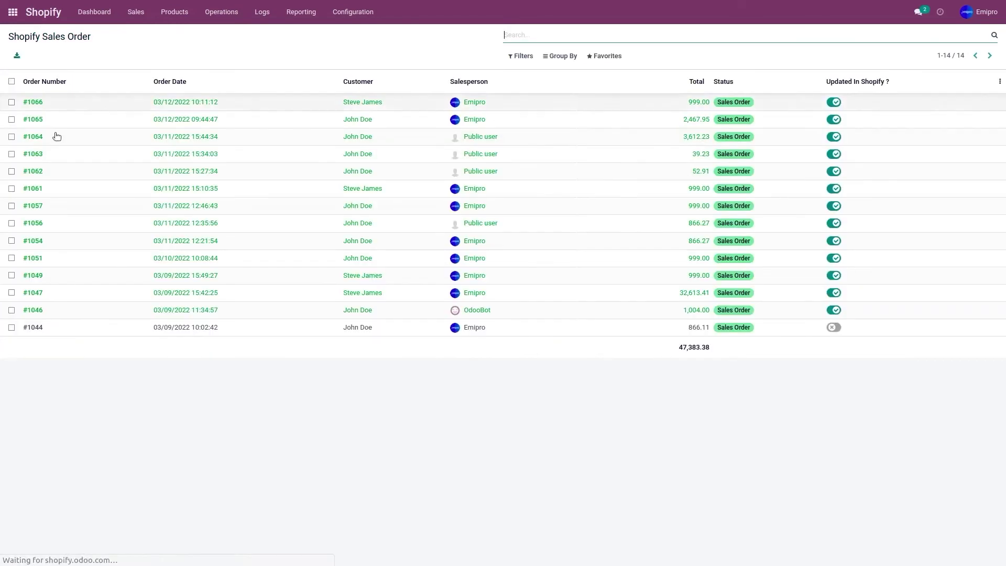
- Open order #1057 and view its two invoices, INV/2022/00022 and RINV/2022/00006
click(50, 216)
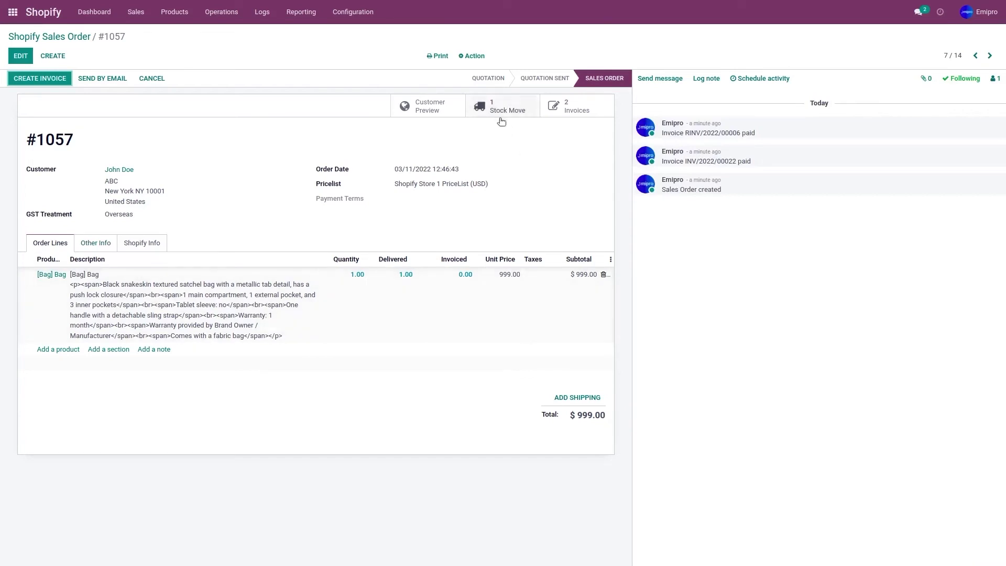
click(575, 111)
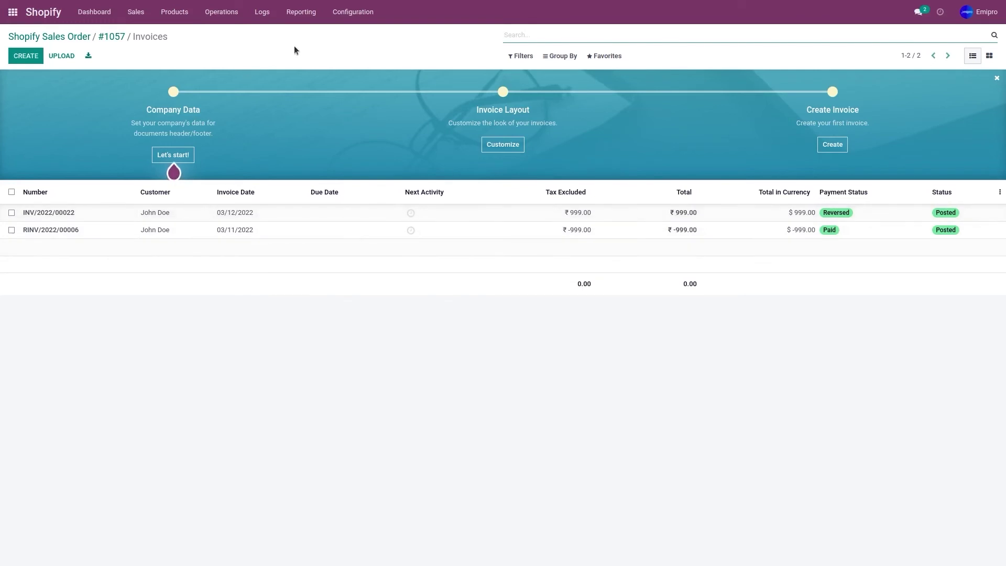
- Open the scheduler configuration for the Shopify Store 1 instance
click(341, 11)
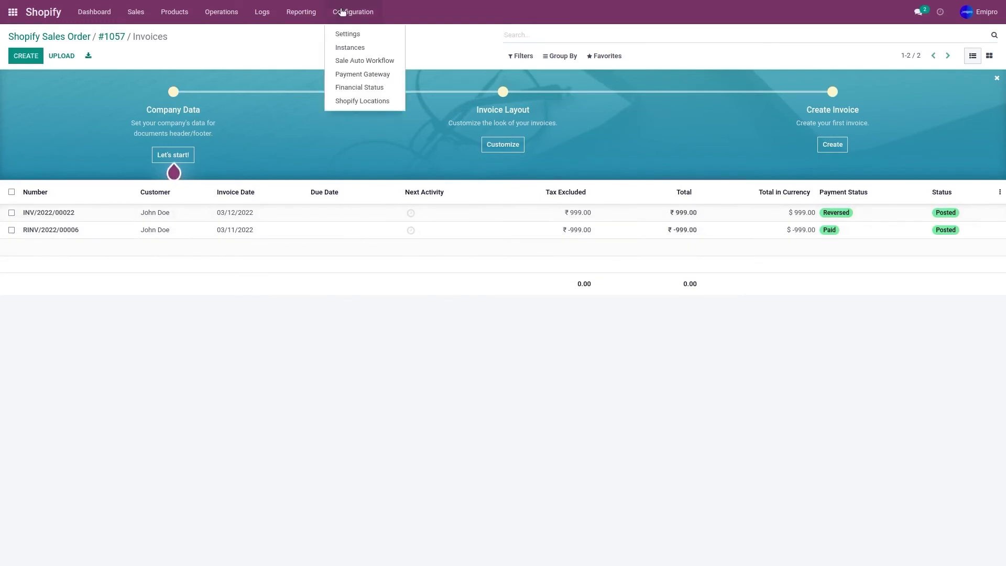
click(349, 47)
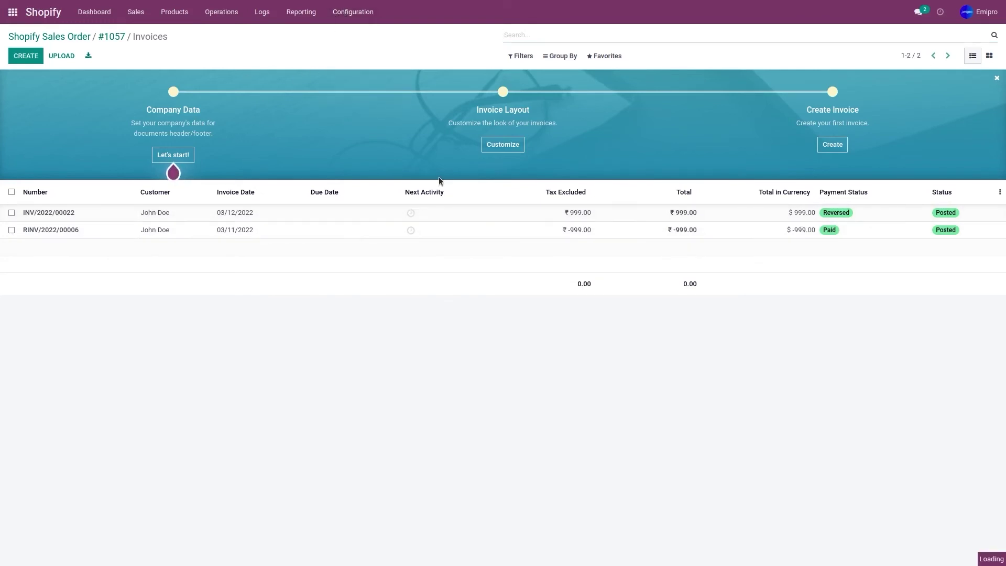
click(336, 105)
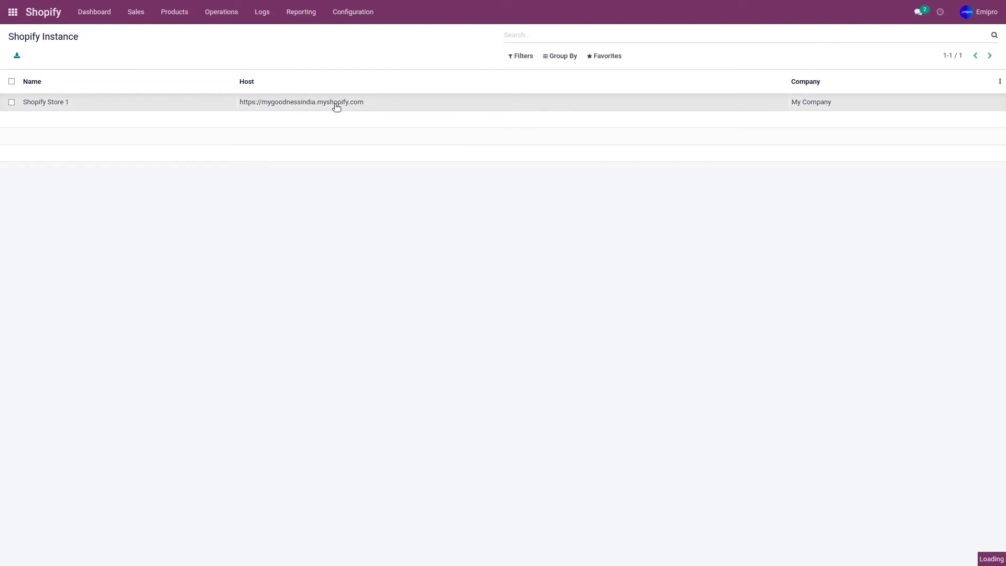
click(591, 95)
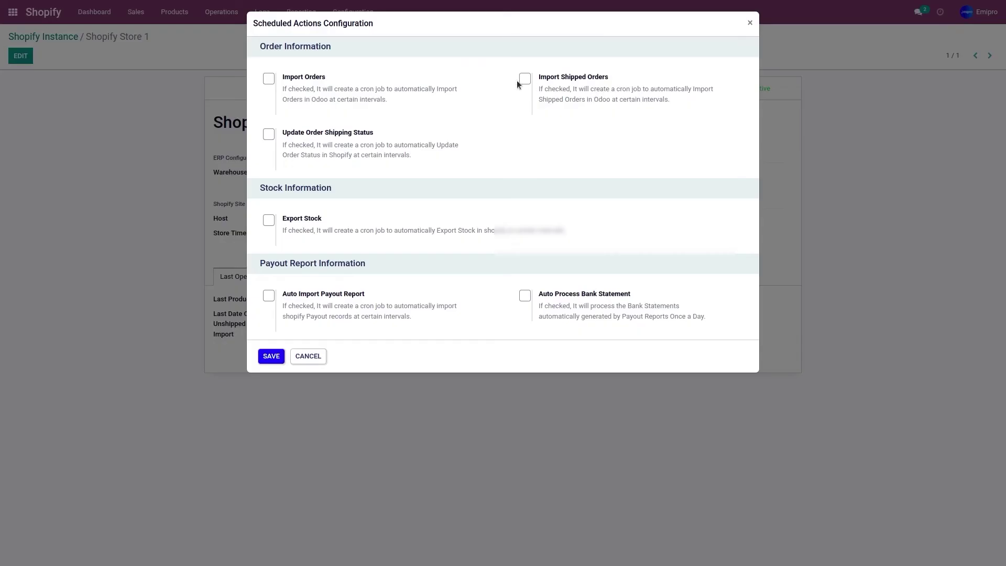
- Enable Import Shipped Orders every 25 Minutes, next run March 12, 2022
click(524, 78)
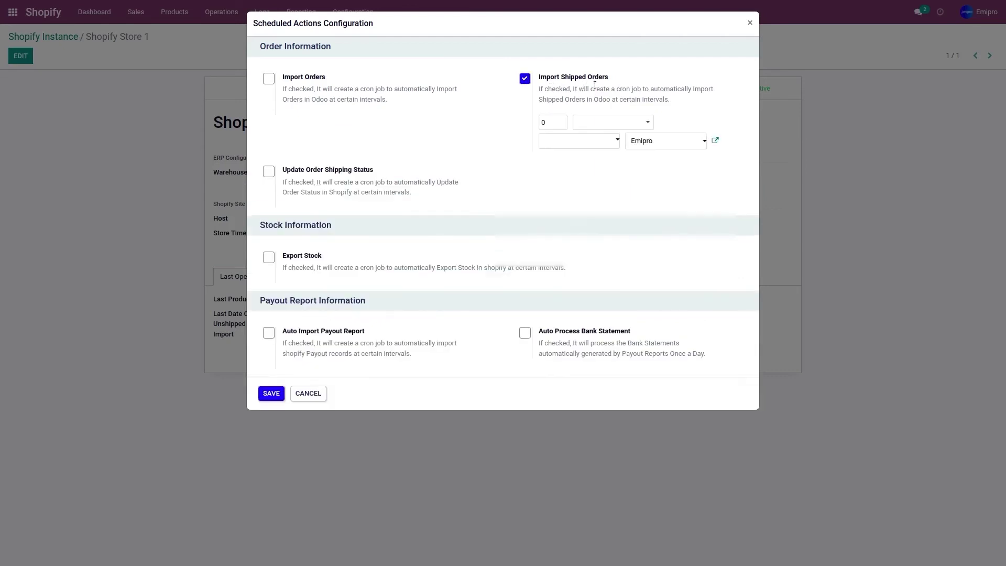
click(558, 122)
text(25)
click(600, 124)
click(607, 136)
click(592, 141)
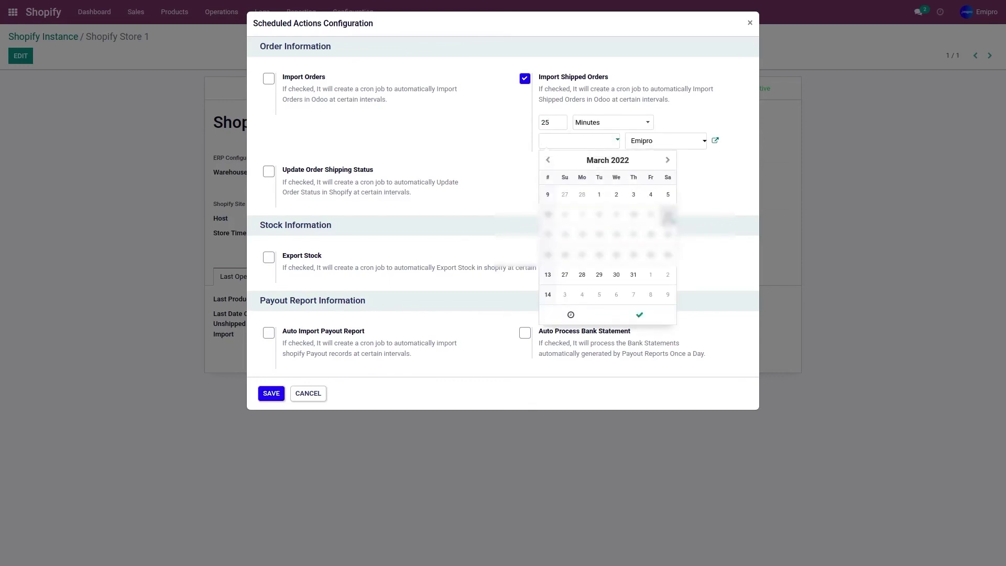
click(668, 215)
click(639, 315)
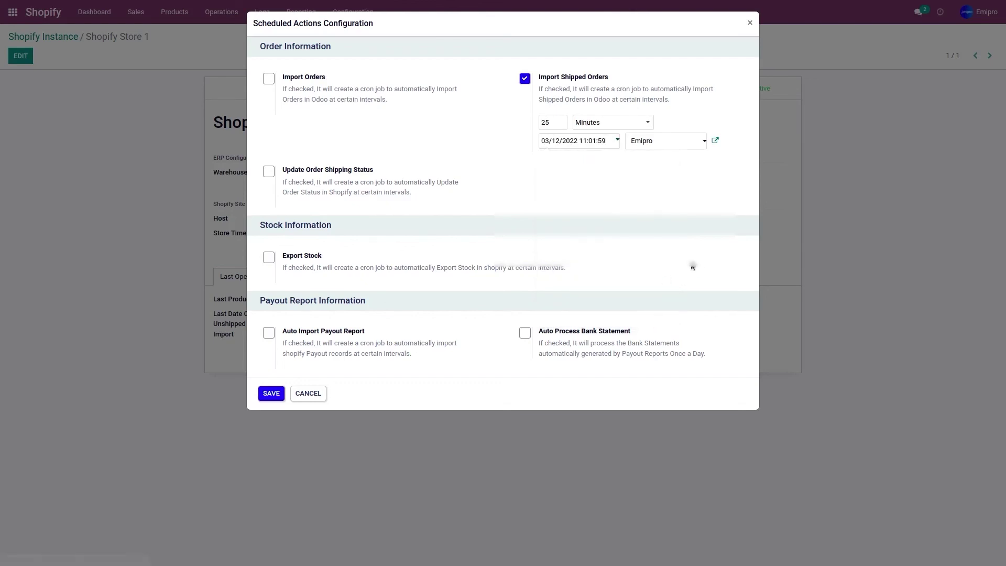